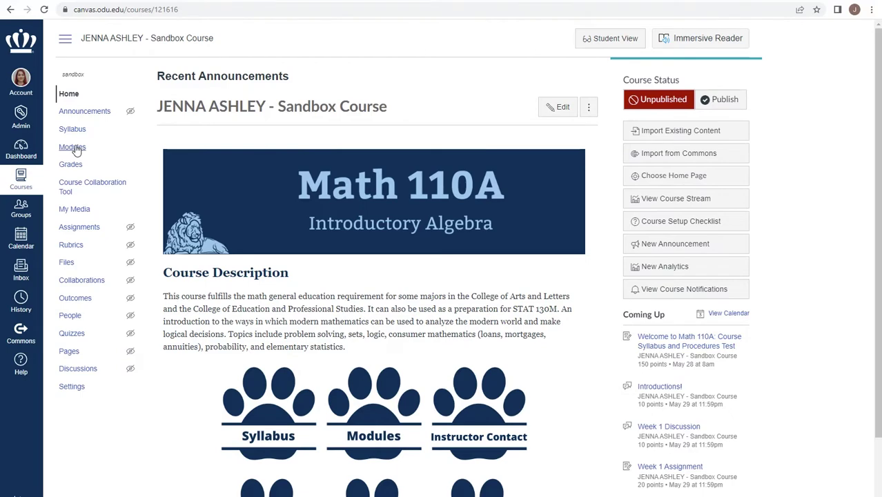
Step: In the course modules, start adding a newly created quiz to the Week 1: Solving Equations module
left_click(73, 148)
scroll(87, 166, "down", 2)
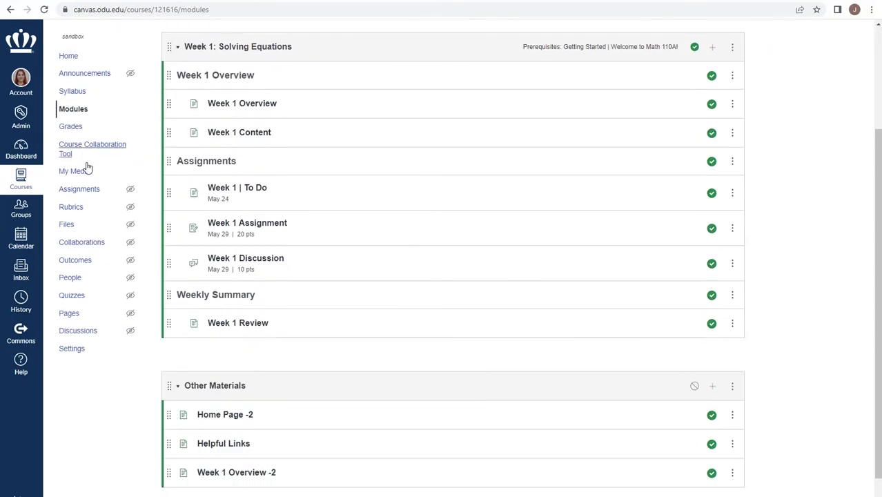
scroll(460, 183, "up", 1)
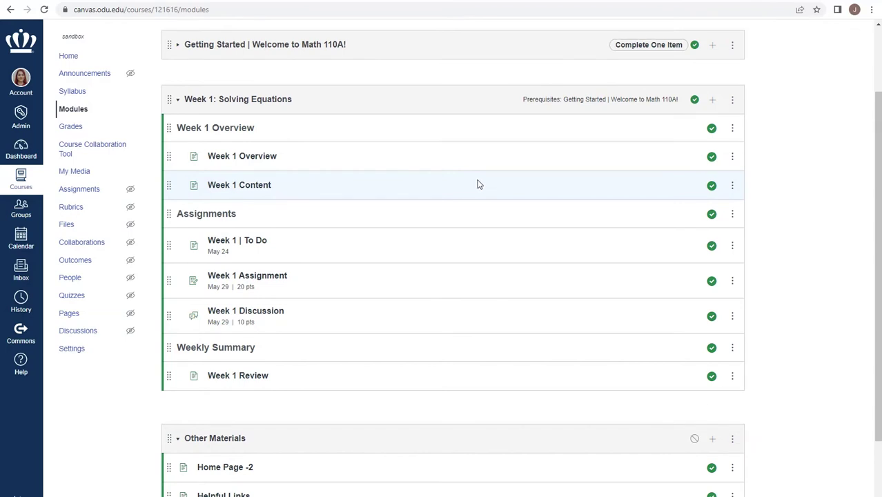
left_click(713, 101)
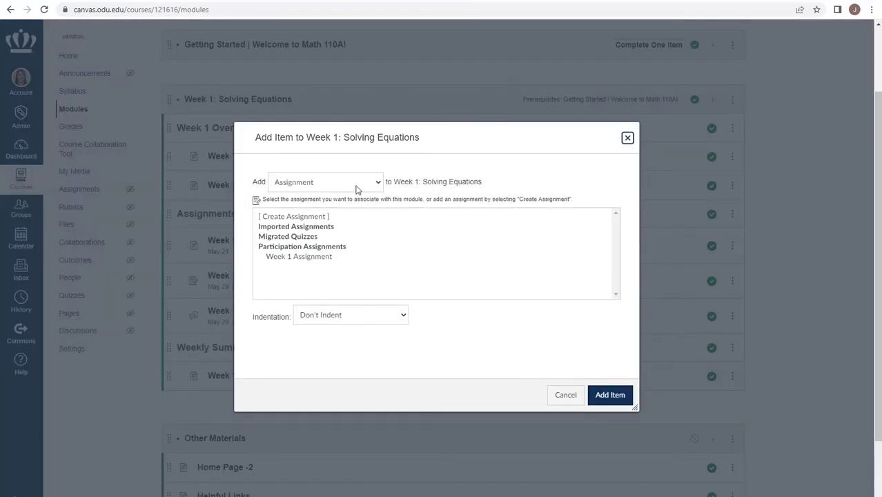
left_click(318, 188)
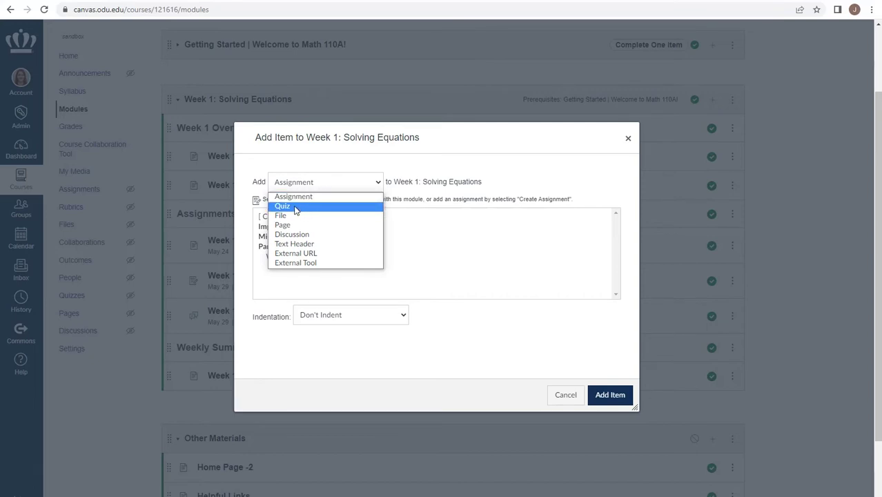
left_click(295, 207)
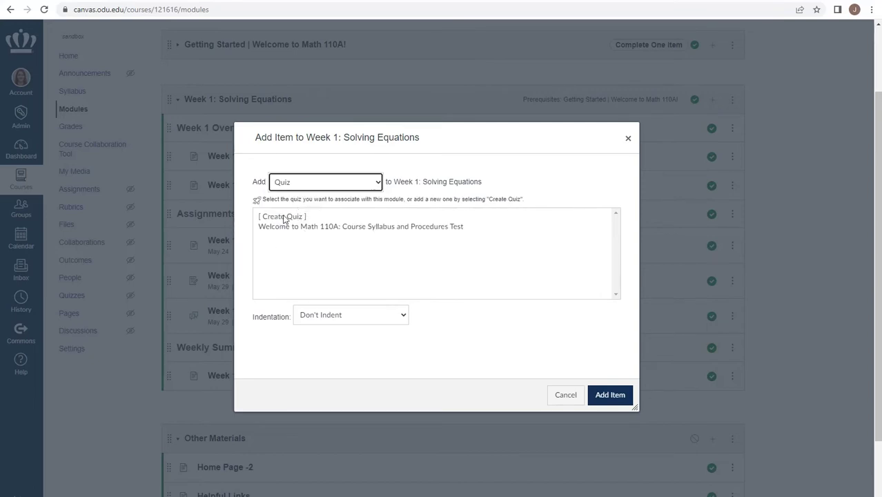
left_click(283, 218)
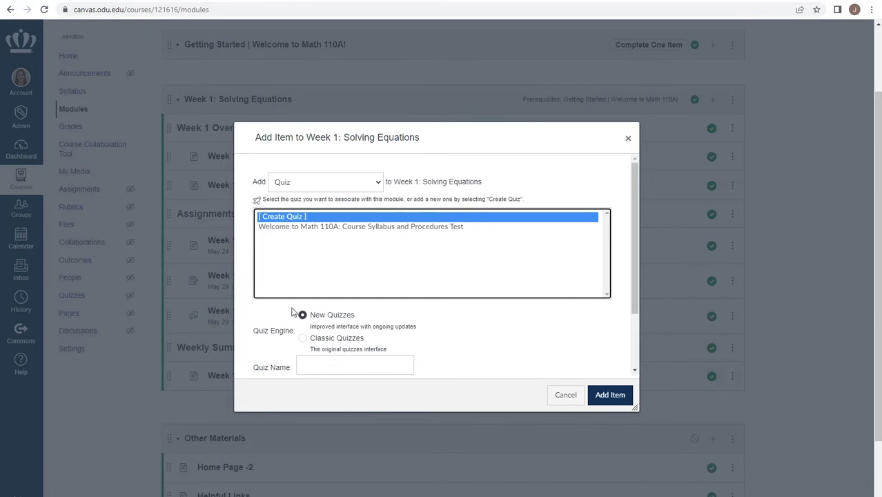
Step: Name the new quiz Week 1 Quiz, place it in the Participation Assignments group, and add it to the module
scroll(363, 312, "down", 1)
scroll(363, 312, "down", 1)
left_click(309, 290)
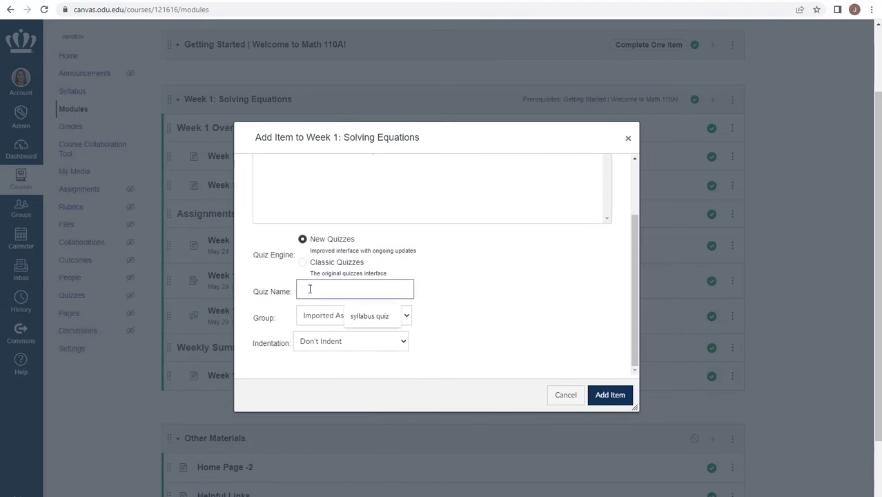
type("Week 1 ")
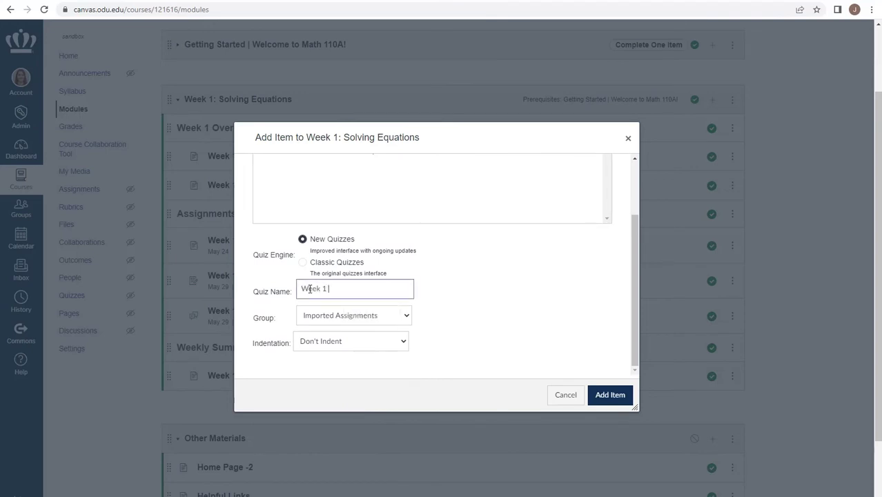
type("Quiz")
left_click(325, 318)
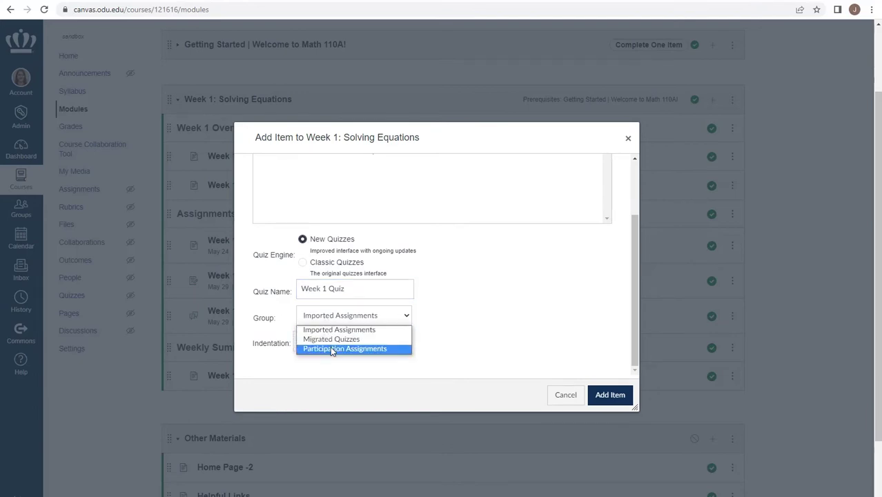
left_click(332, 349)
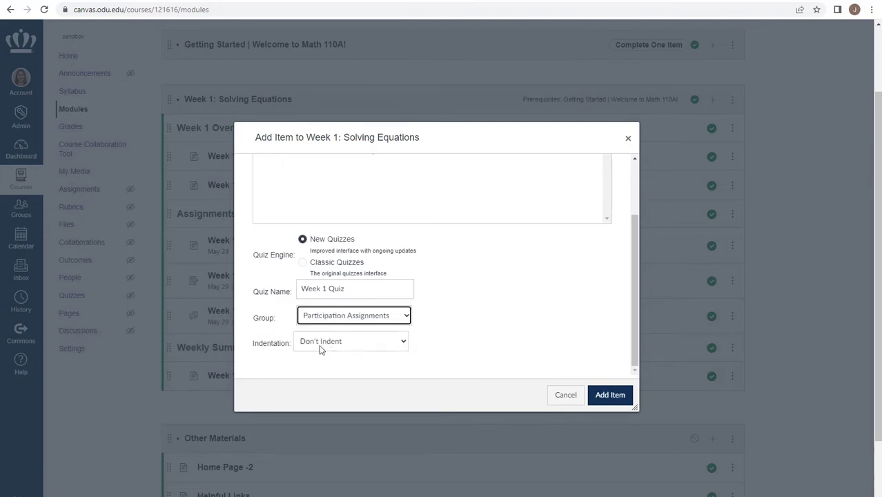
left_click(611, 395)
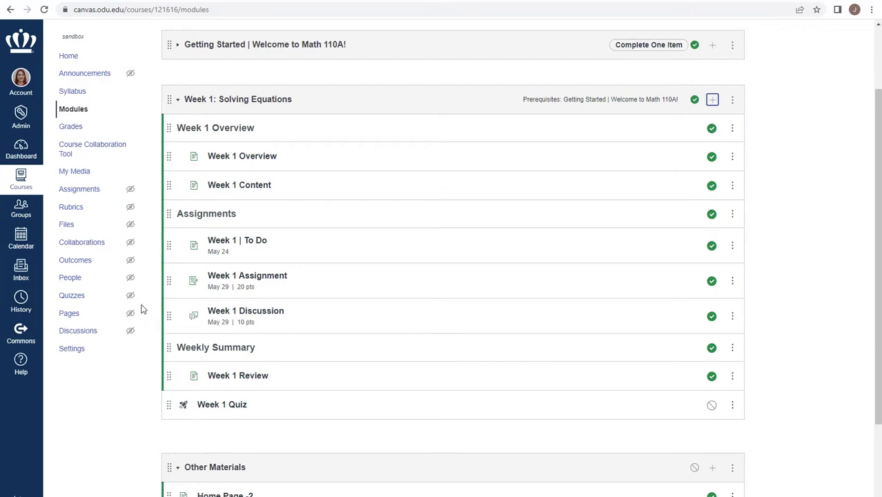
Step: Create another quiz from the course's quiz list using the New Quizzes engine
left_click(78, 295)
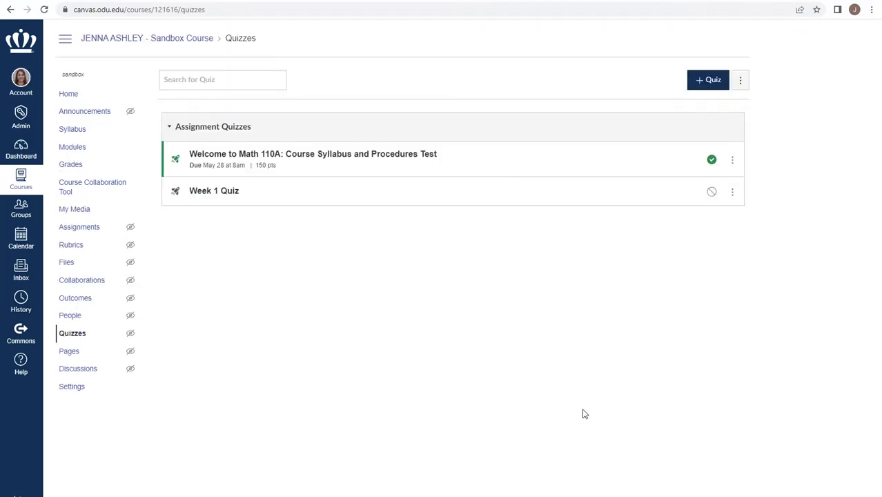
left_click(710, 82)
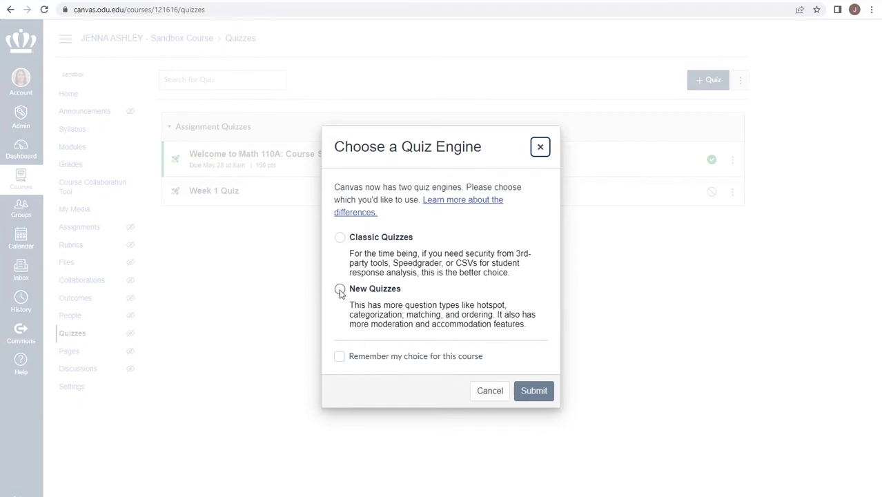
left_click(340, 291)
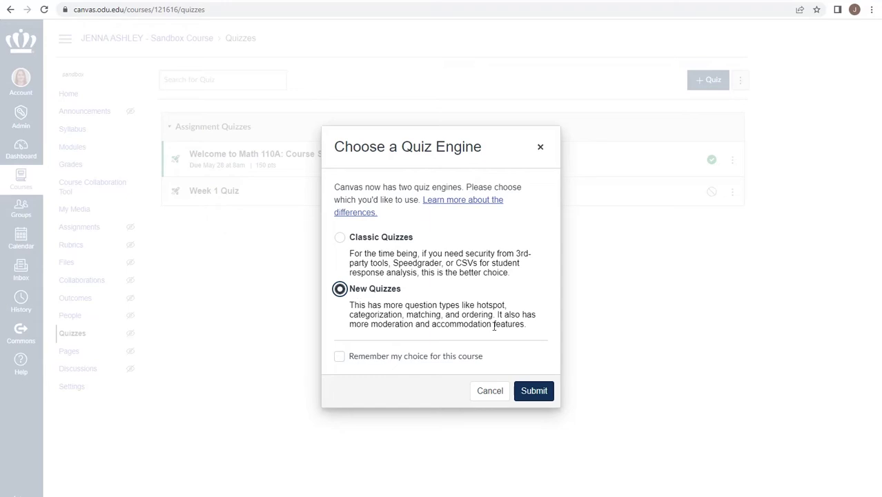
left_click(534, 391)
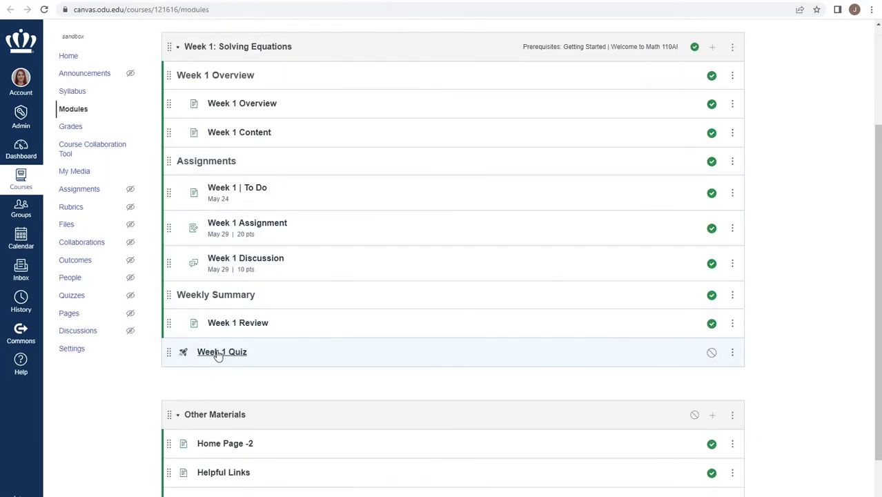
left_click(217, 353)
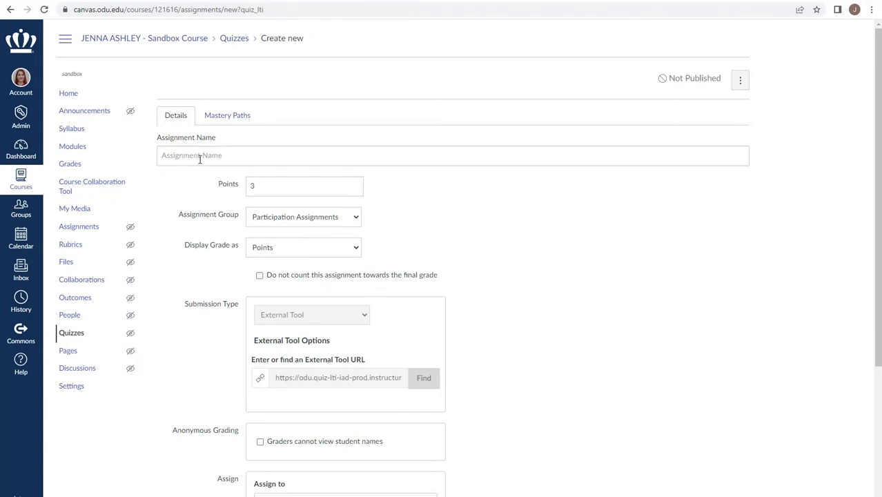
Step: Name the quiz Final Exam and set it to 50 points
left_click(198, 155)
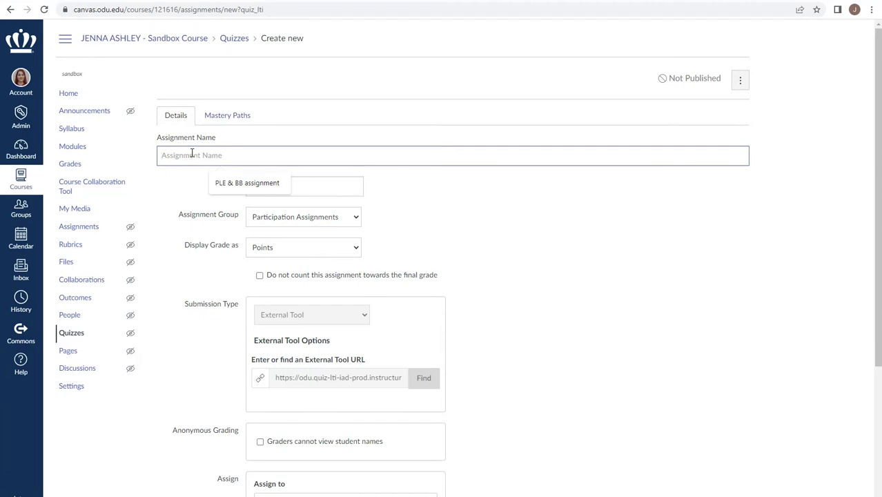
type("Final")
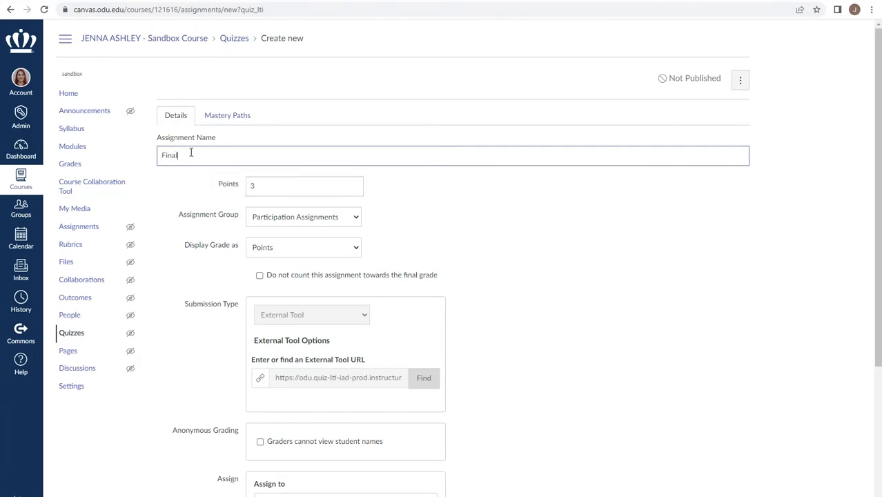
type(" Exam")
double_click(258, 185)
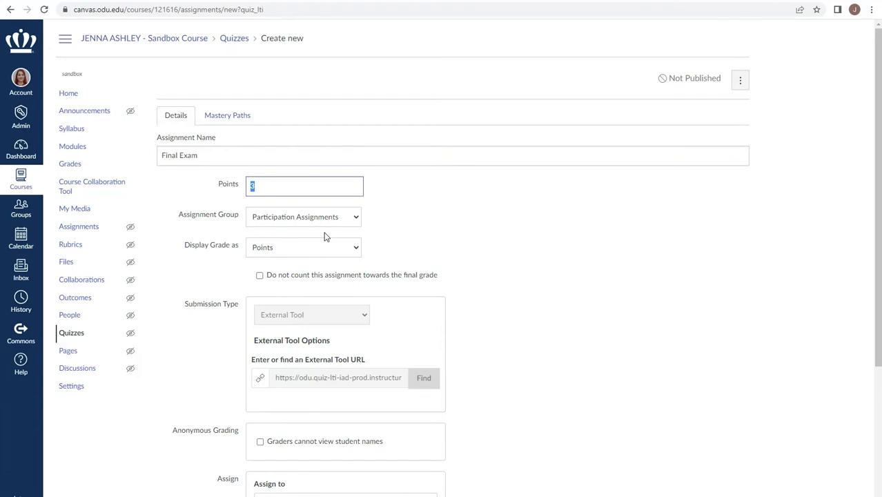
type("50")
Step: Choose Participation Assignments as the Final Exam's assignment group and display its grade as a percentage
left_click(294, 222)
left_click(298, 234)
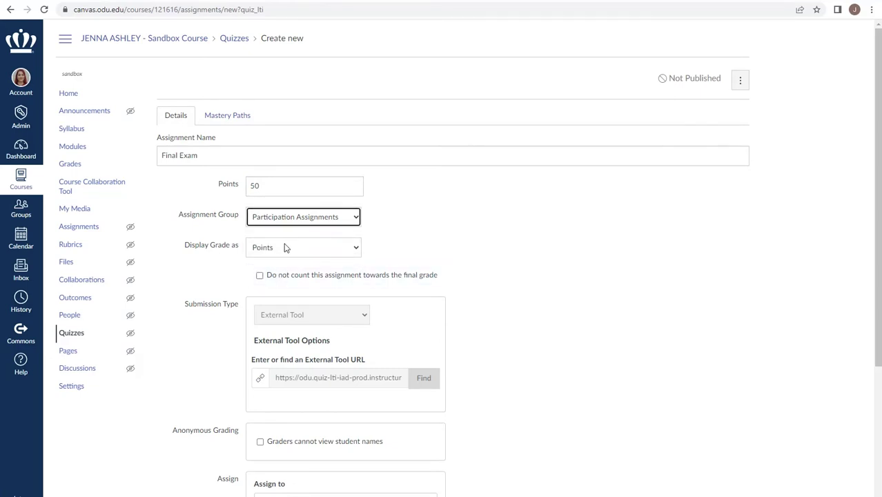
left_click(314, 250)
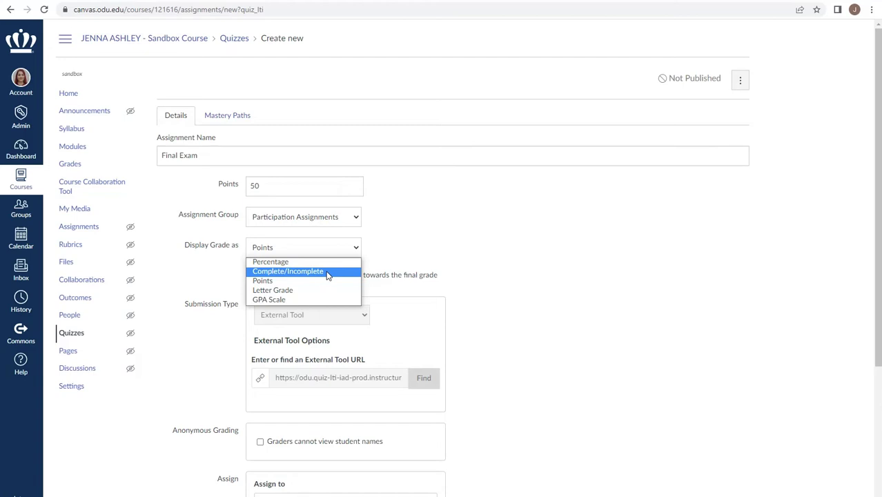
left_click(333, 263)
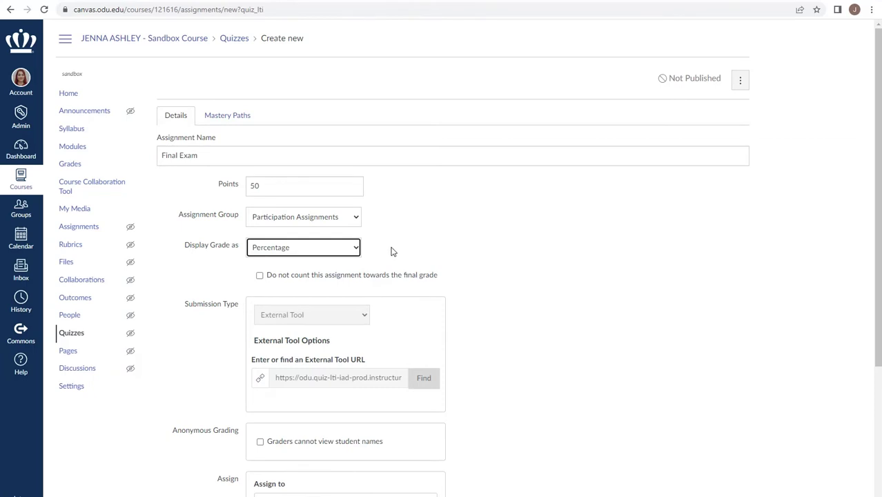
Step: Set the Final Exam's due date to May 30, 2022, 11:59 AM for everyone
scroll(459, 270, "down", 3)
scroll(459, 279, "down", 1)
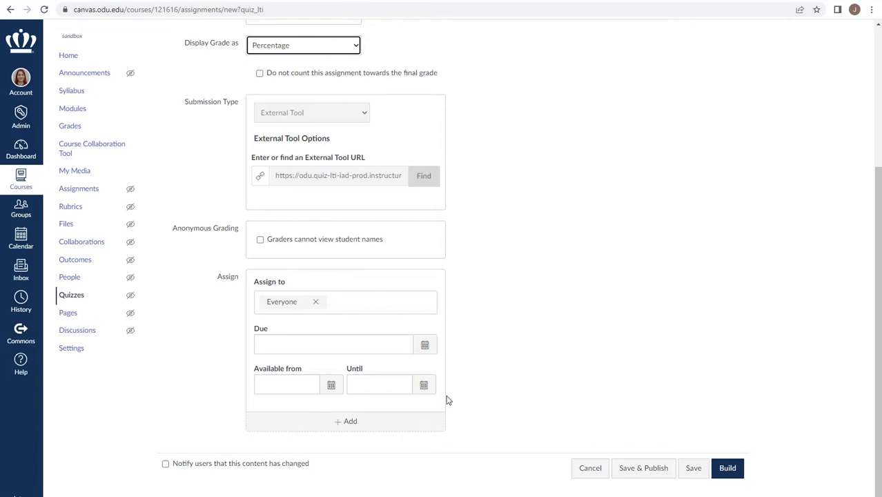
left_click(424, 345)
left_click(281, 455)
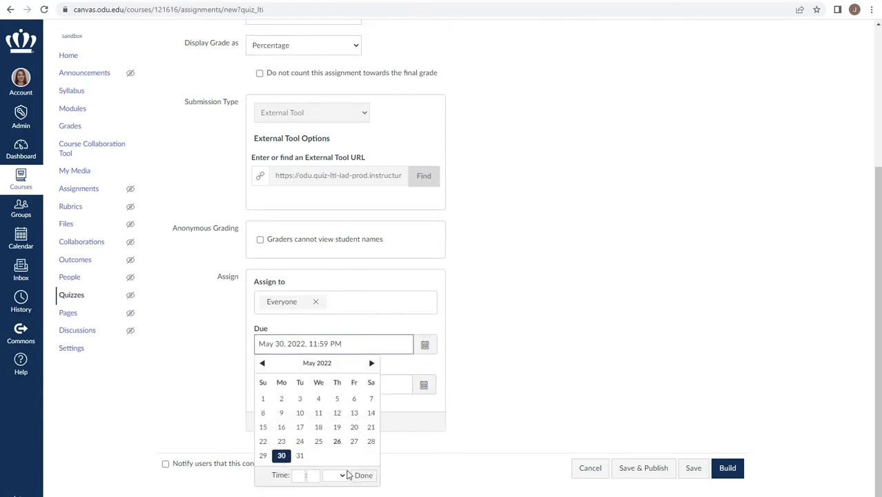
left_click(364, 475)
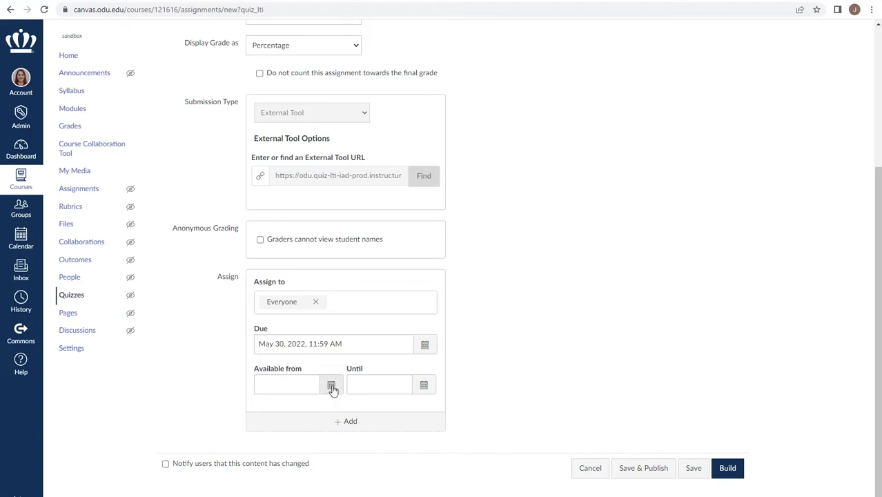
Step: Make the Final Exam available from May 28, 2022 until May 30, 2022
left_click(331, 386)
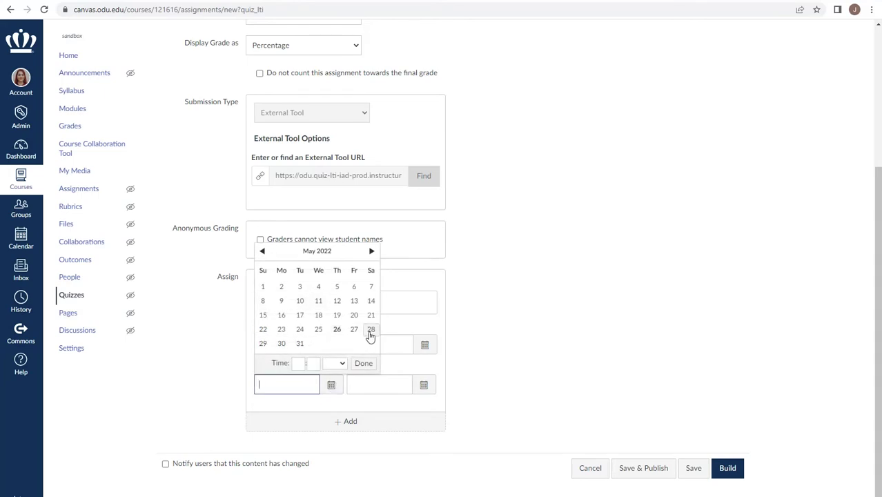
left_click(371, 331)
left_click(363, 363)
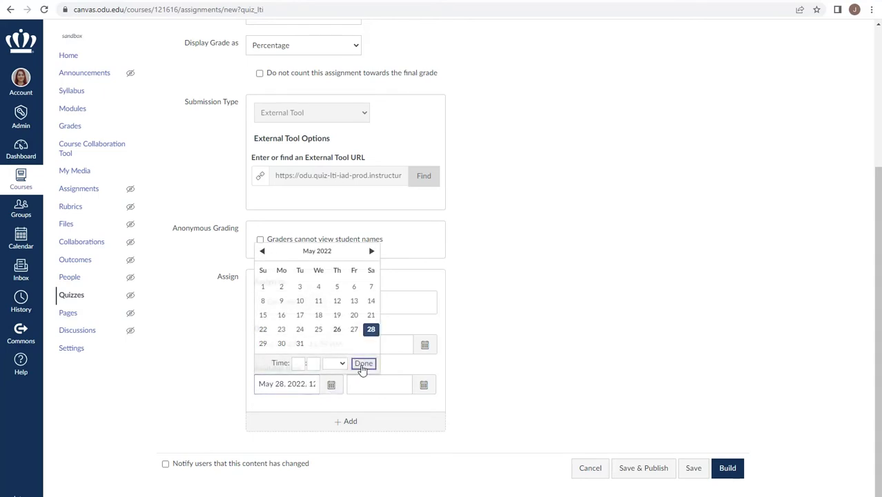
left_click(424, 384)
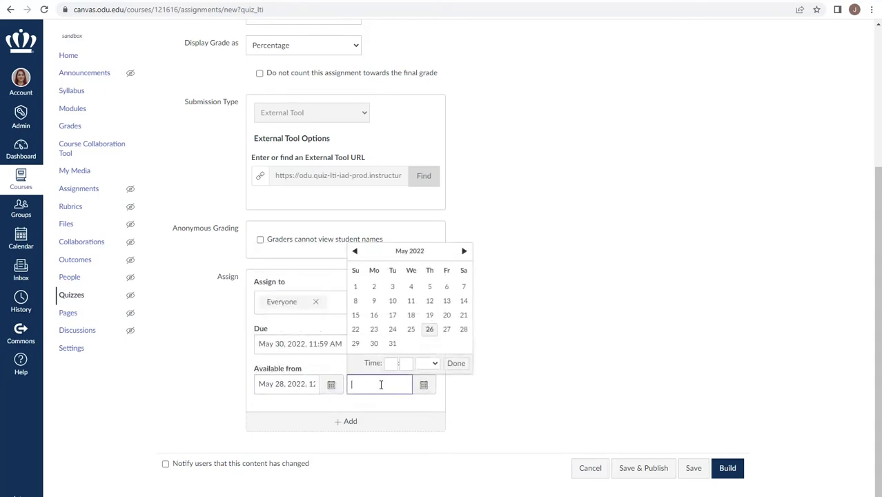
left_click(374, 343)
left_click(456, 363)
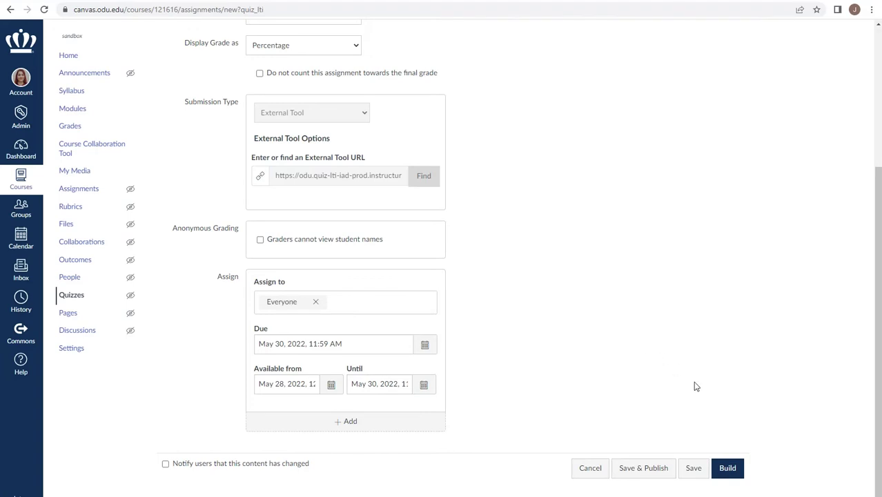
Step: Open the Final Exam for building and enable question shuffling, answer shuffling, one question at a time, and the student access code requirement
left_click(729, 468)
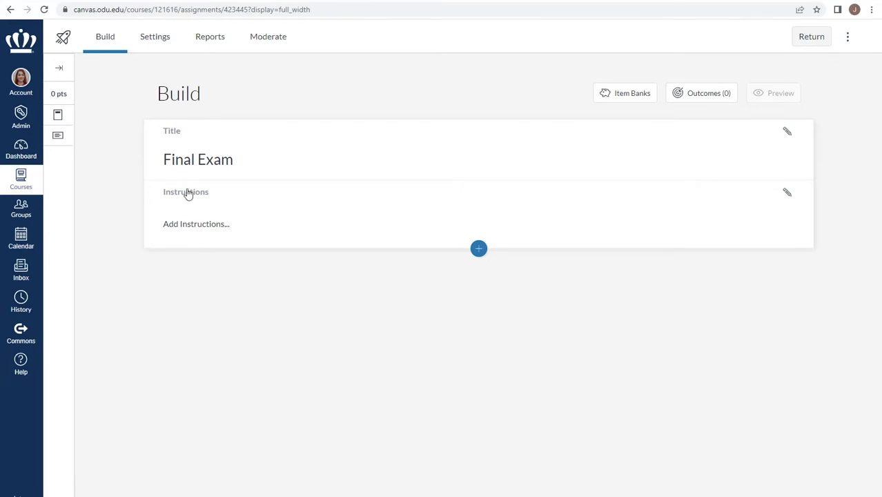
left_click(155, 41)
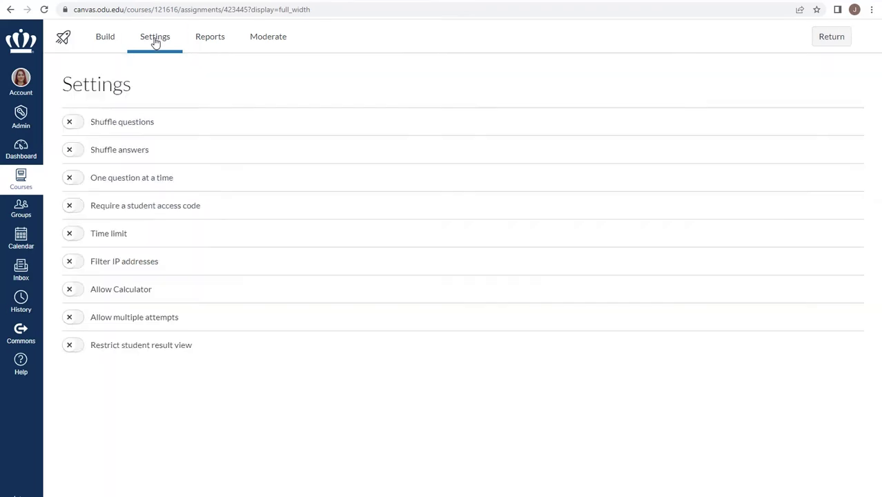
left_click(74, 124)
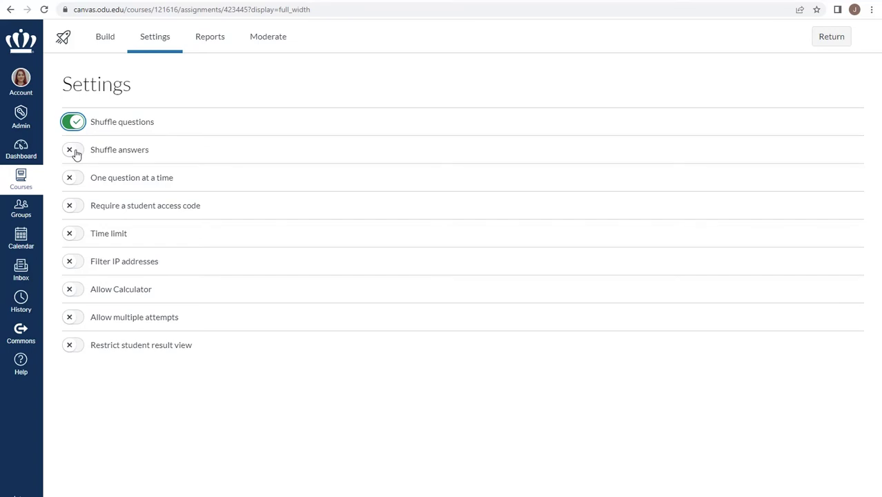
left_click(73, 152)
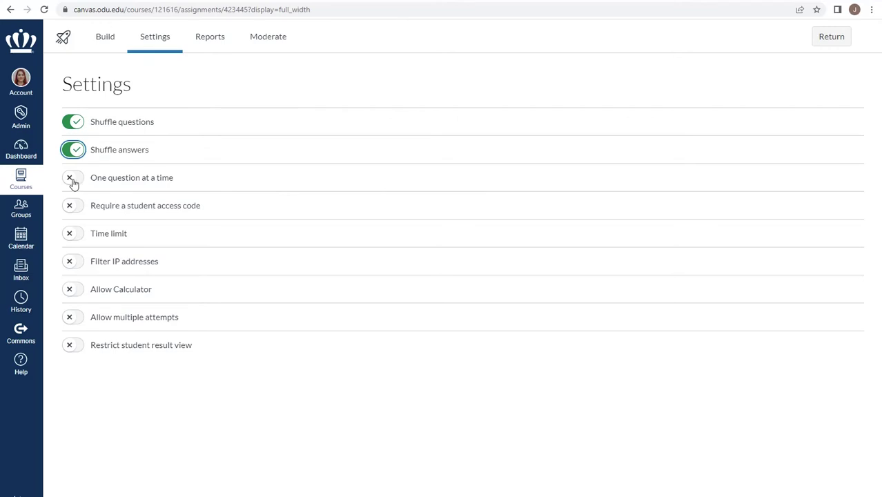
left_click(73, 181)
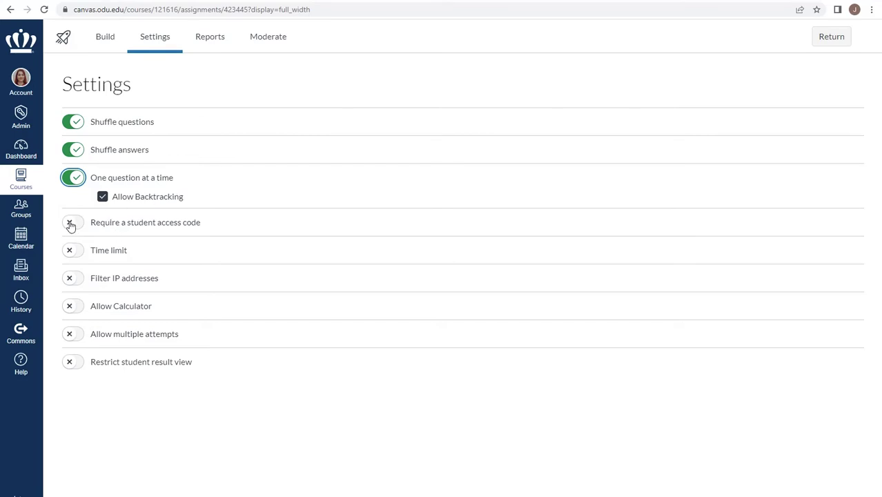
left_click(70, 225)
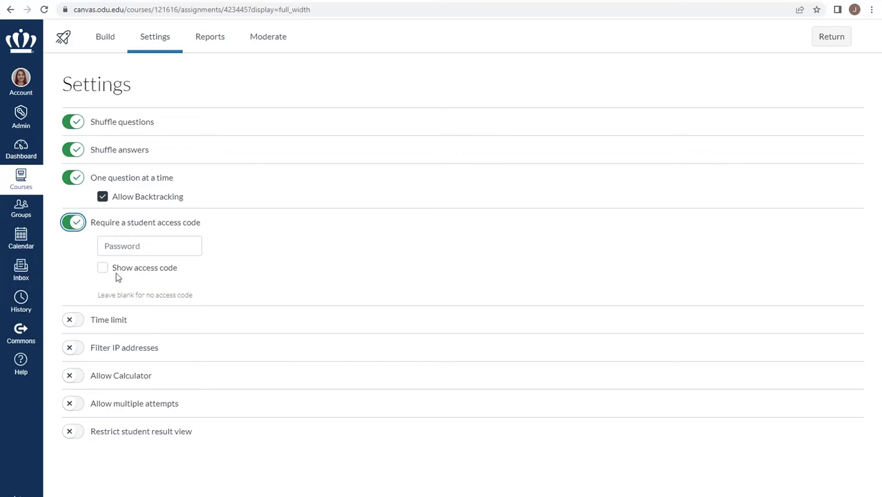
Step: Turn off the Final Exam's student access code requirement
left_click(76, 224)
Step: Enable the time limit and calculator settings one at a time to view their options, switching each off again
left_click(72, 254)
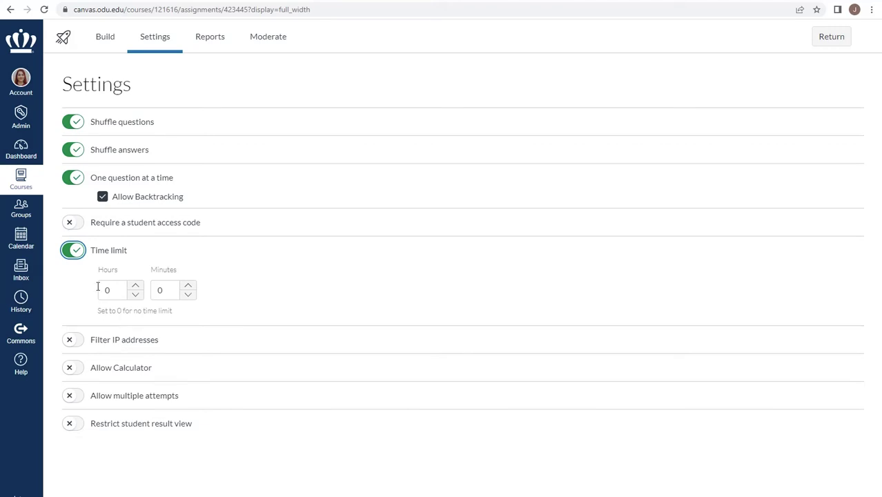
left_click(75, 251)
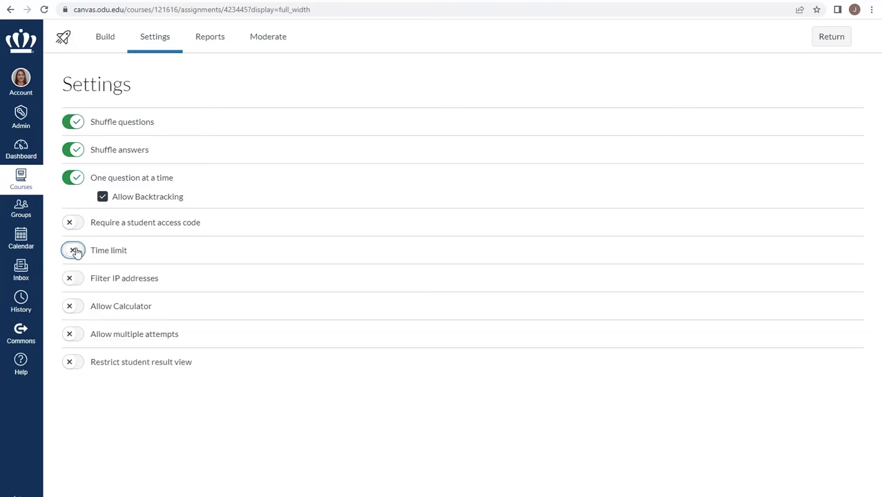
left_click(73, 308)
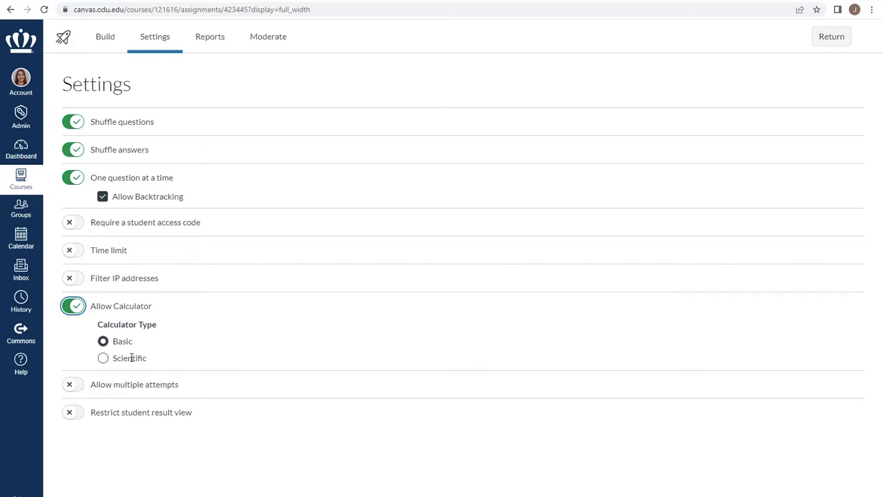
left_click(76, 307)
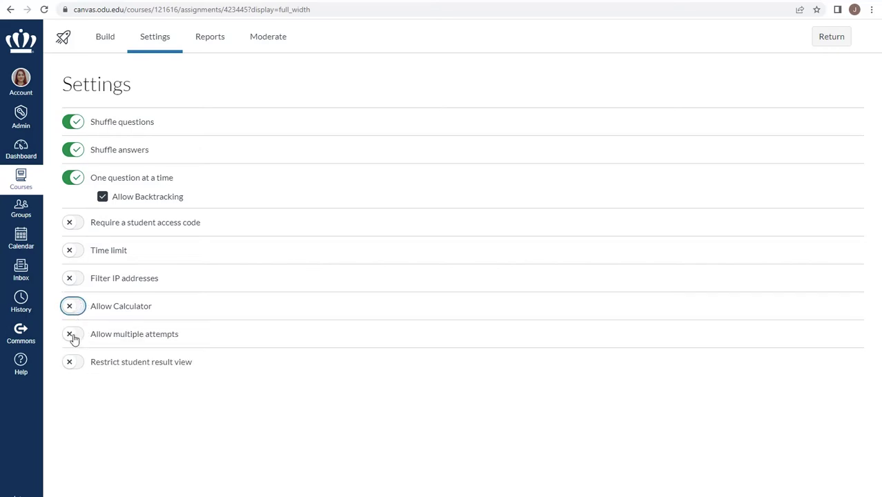
Step: Allow multiple attempts on the Final Exam, keep the highest score, and limit the allowed attempts to 2
left_click(73, 335)
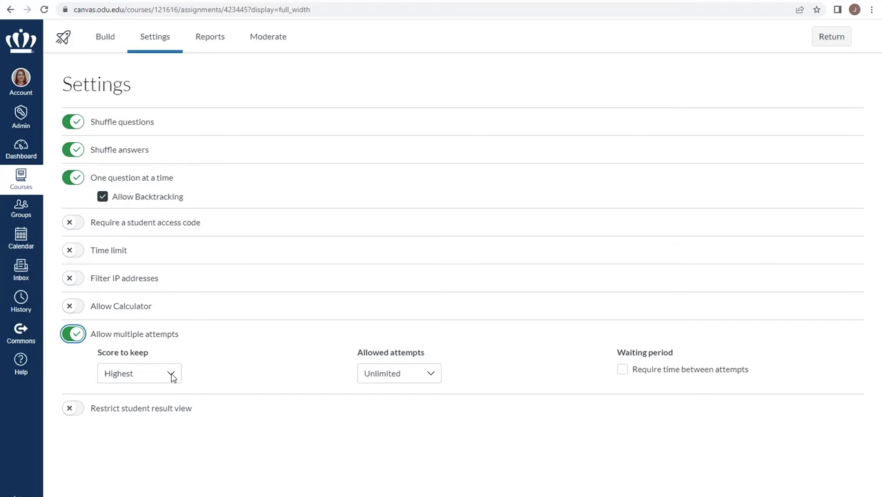
left_click(171, 374)
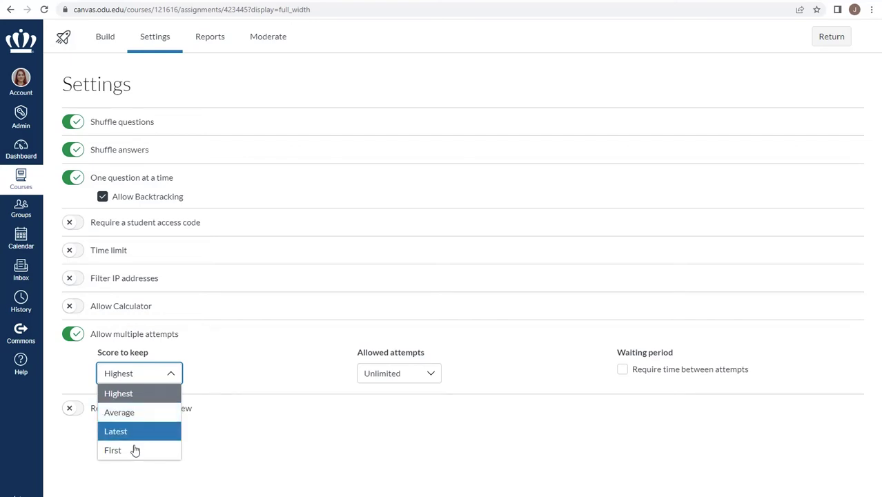
left_click(243, 347)
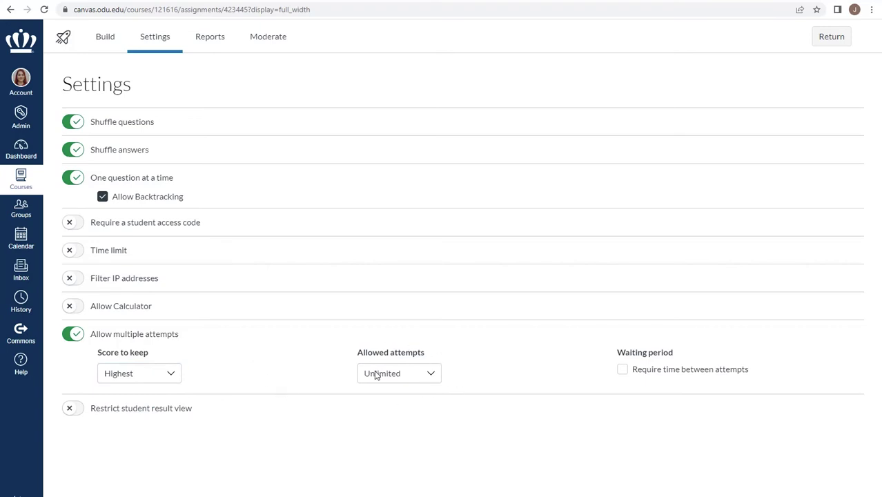
left_click(431, 373)
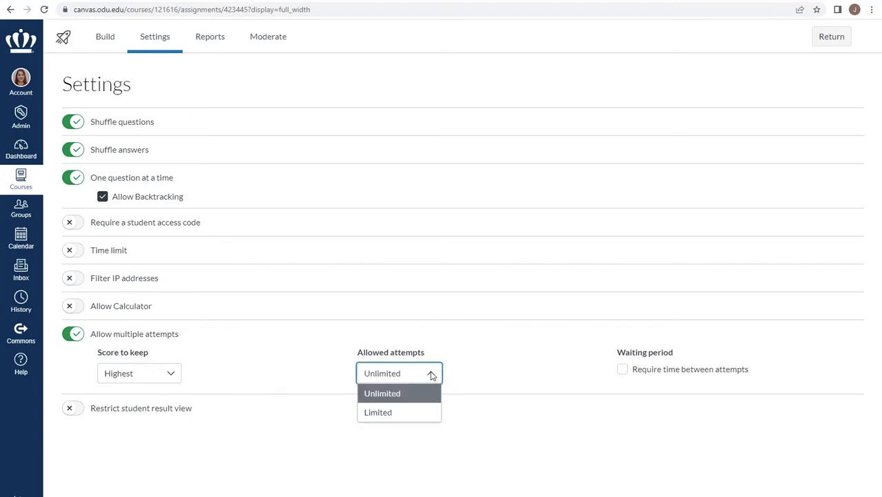
left_click(395, 414)
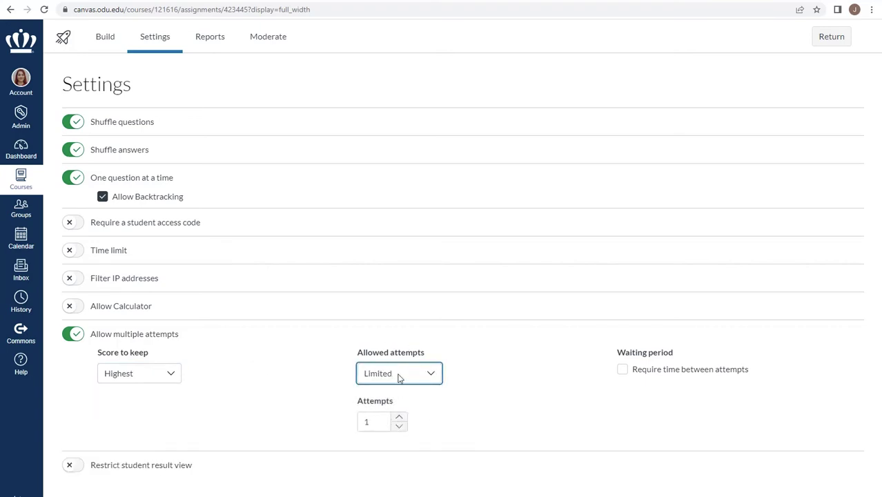
double_click(374, 425)
type("2")
key("shift+Tab")
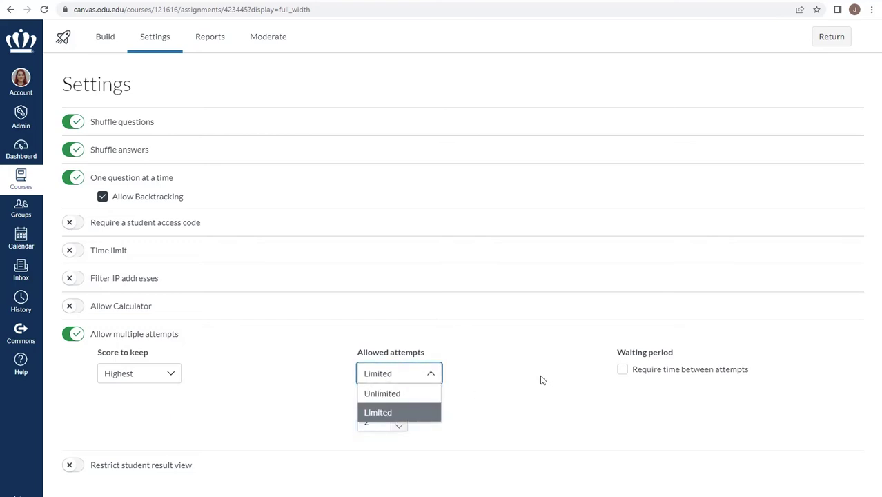
key("Escape")
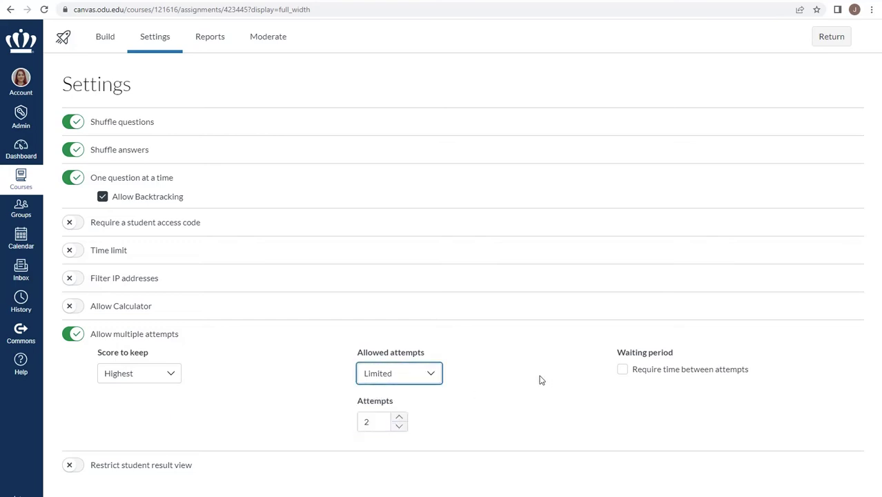
Step: Try requiring a waiting period between attempts, and turn multiple attempts back off
left_click(623, 369)
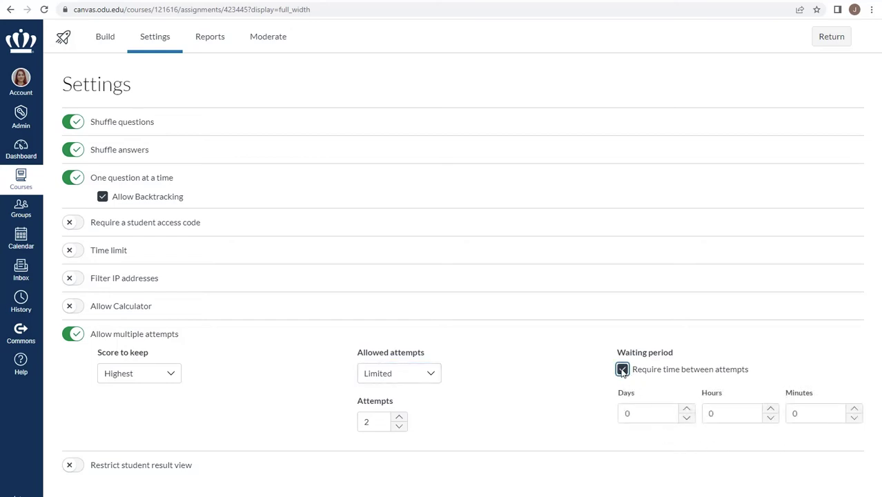
left_click(623, 369)
left_click(73, 334)
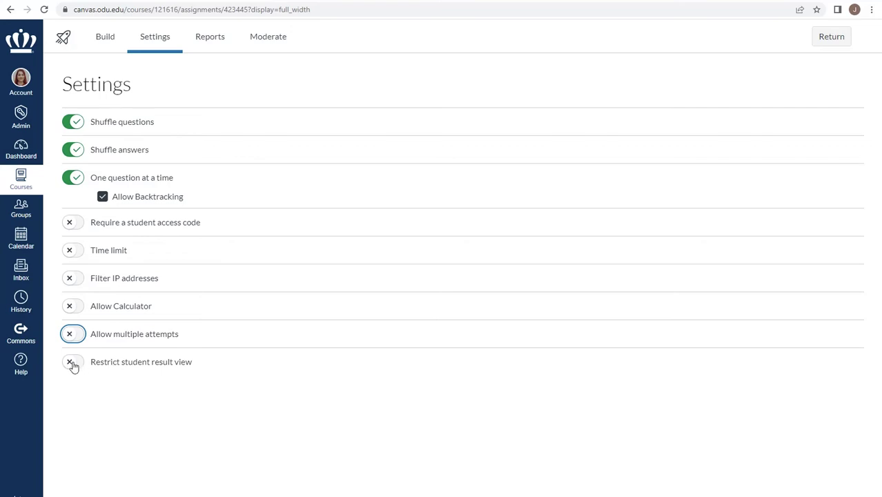
Step: Restrict the student result view to items and questions, including student responses, correct/incorrect indication, correct answers for incorrect responses, and item feedback
left_click(73, 366)
scroll(359, 421, "down", 1)
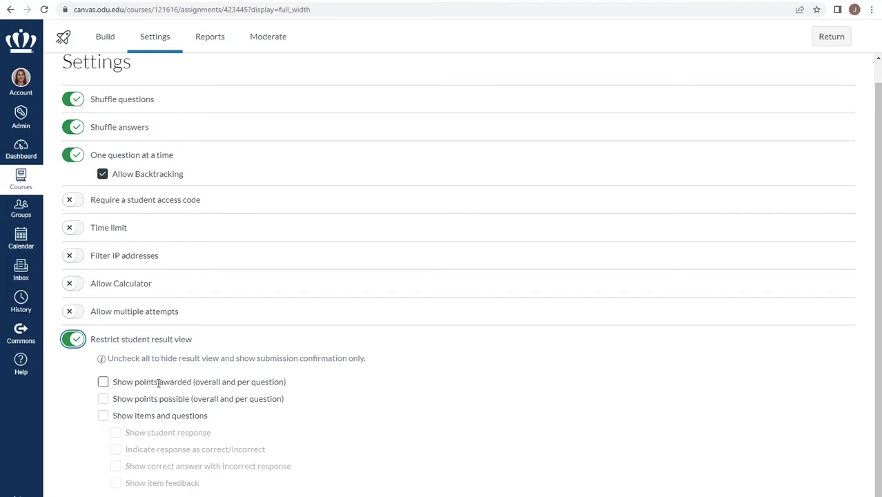
left_click_drag(158, 381, 191, 400)
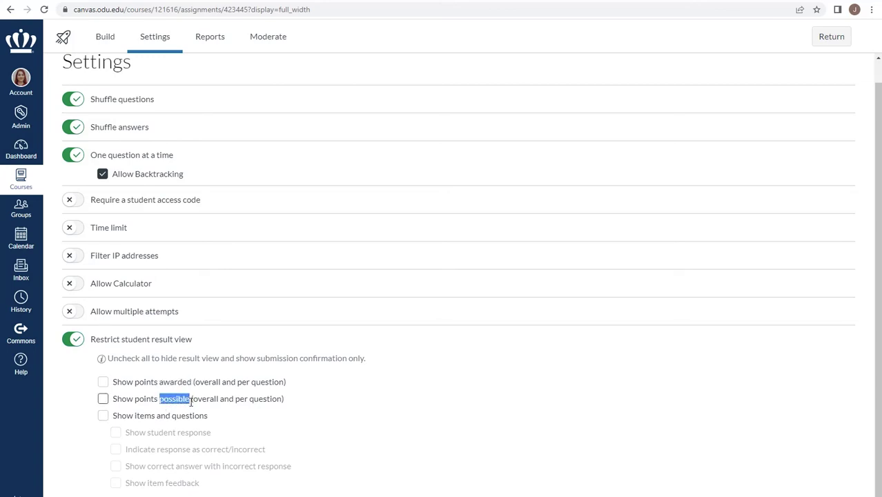
left_click(103, 417)
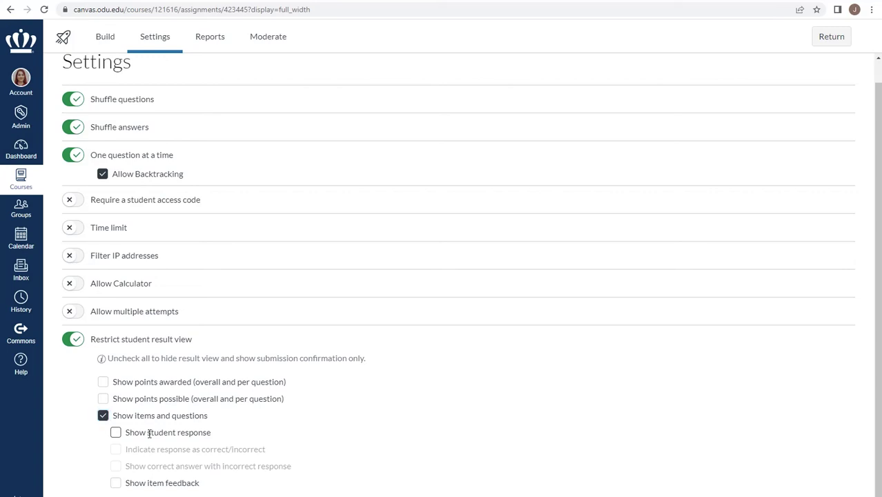
left_click_drag(148, 433, 218, 437)
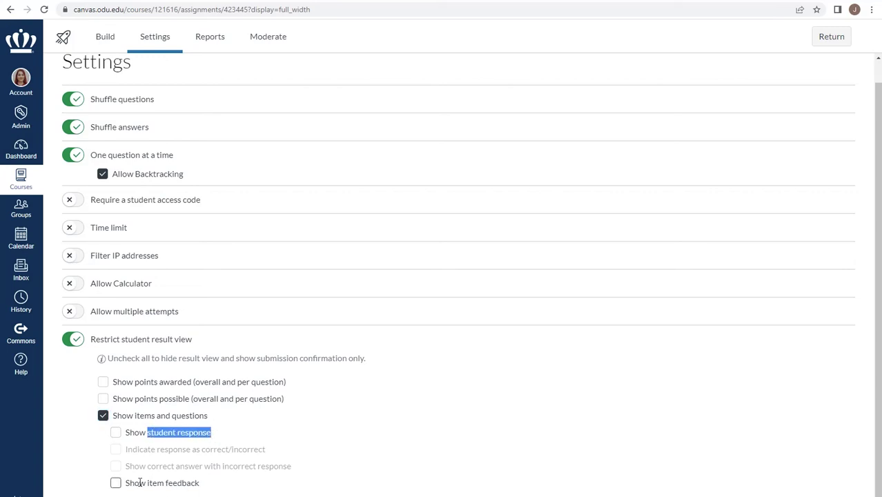
left_click_drag(140, 483, 213, 488)
left_click(115, 483)
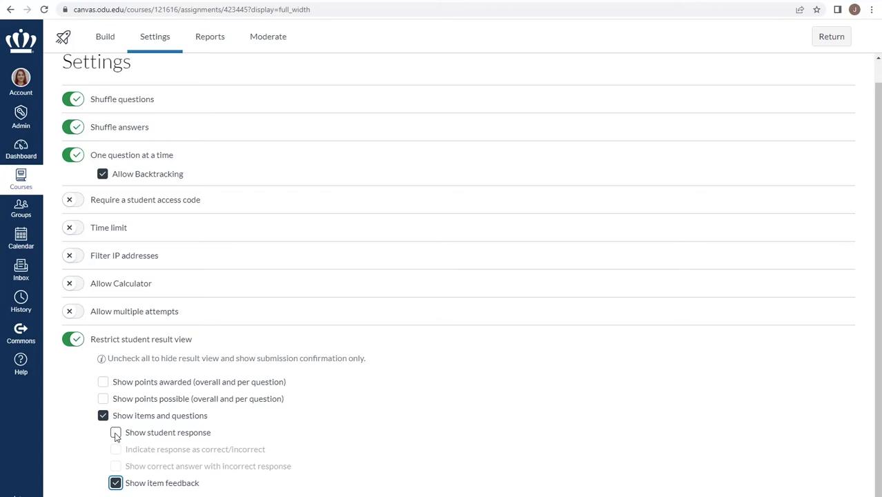
left_click(115, 433)
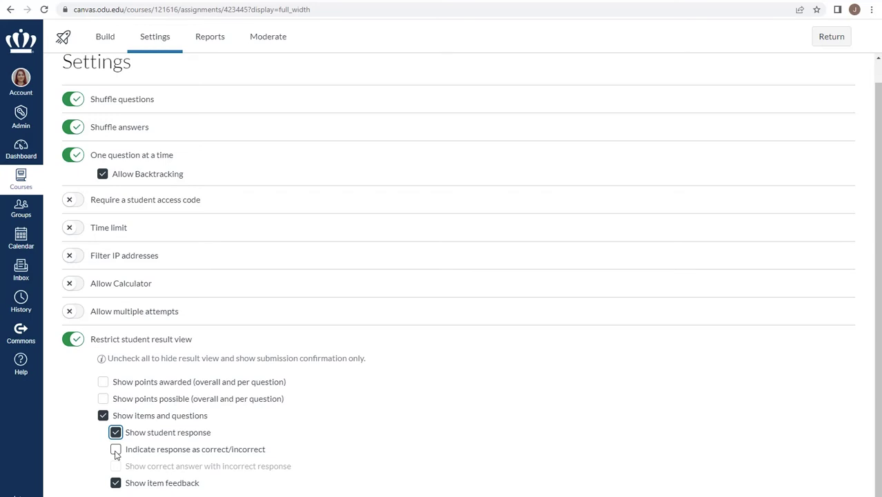
left_click(115, 451)
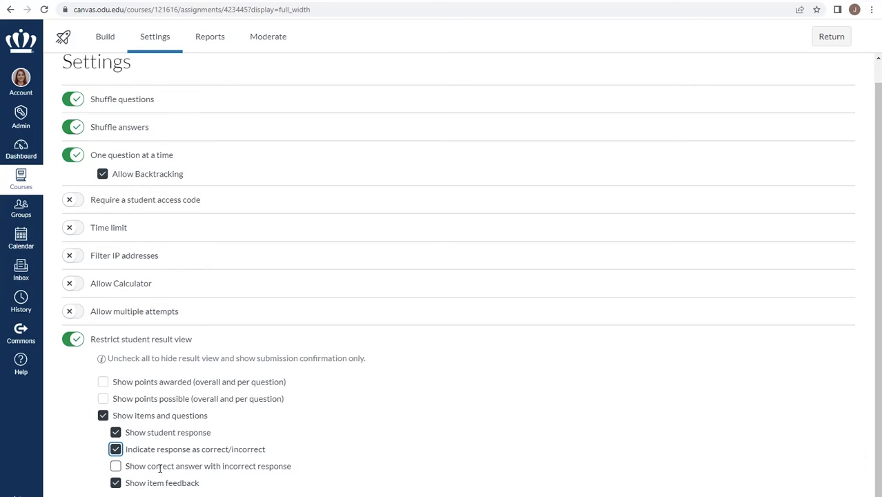
left_click(115, 466)
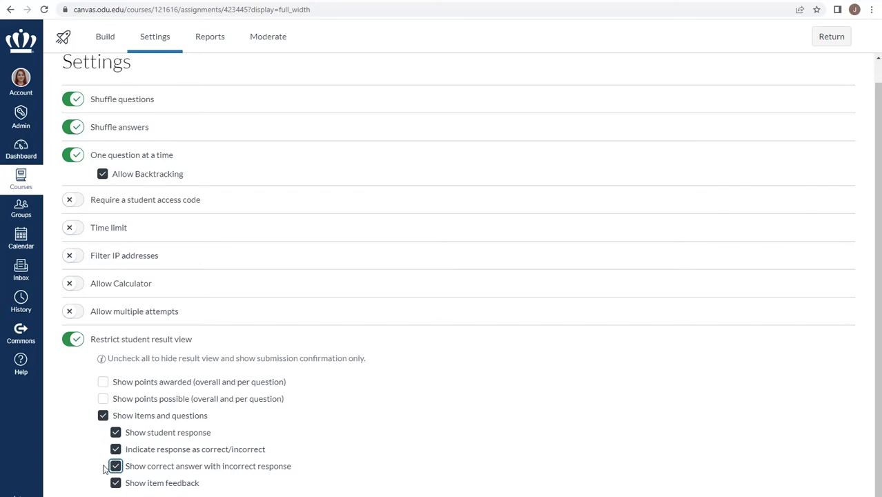
Step: Switch the result view restriction off and on again, and also show points awarded and points possible
left_click(73, 339)
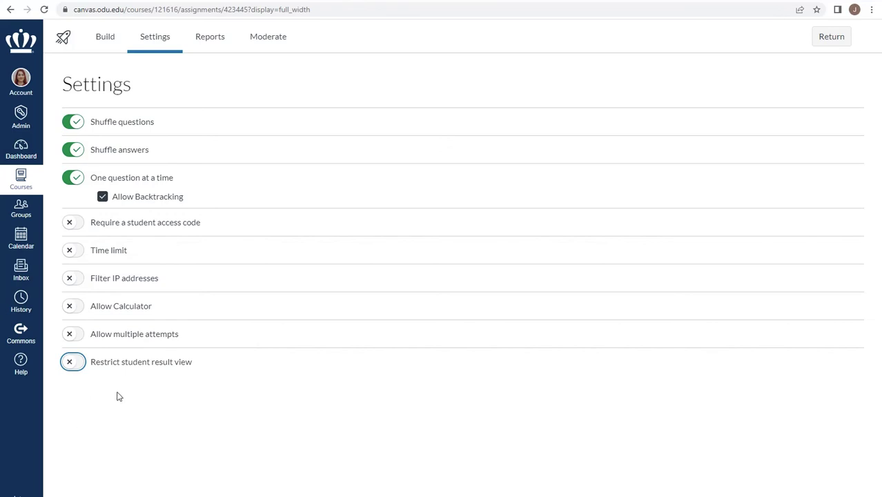
left_click(73, 363)
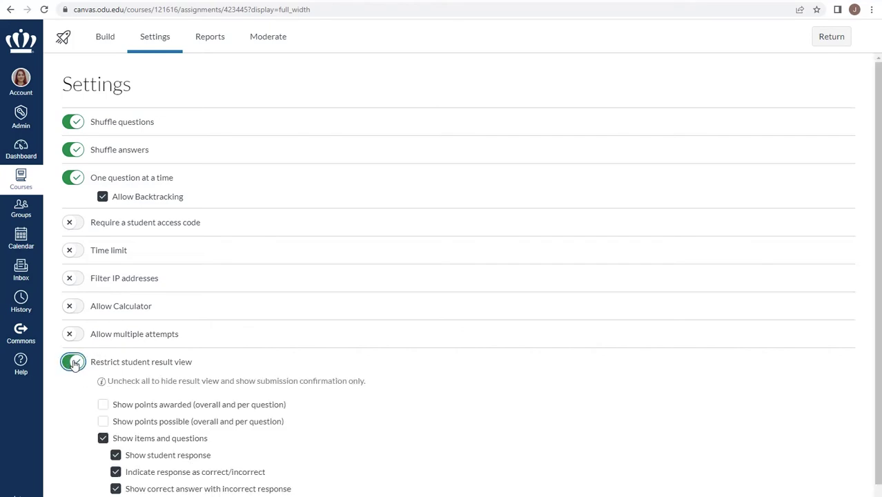
scroll(117, 483, "down", 1)
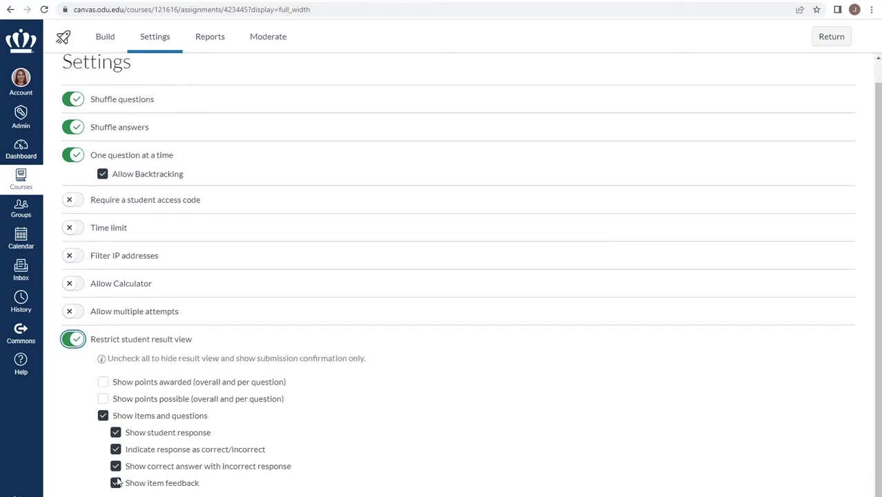
left_click(103, 382)
left_click(102, 399)
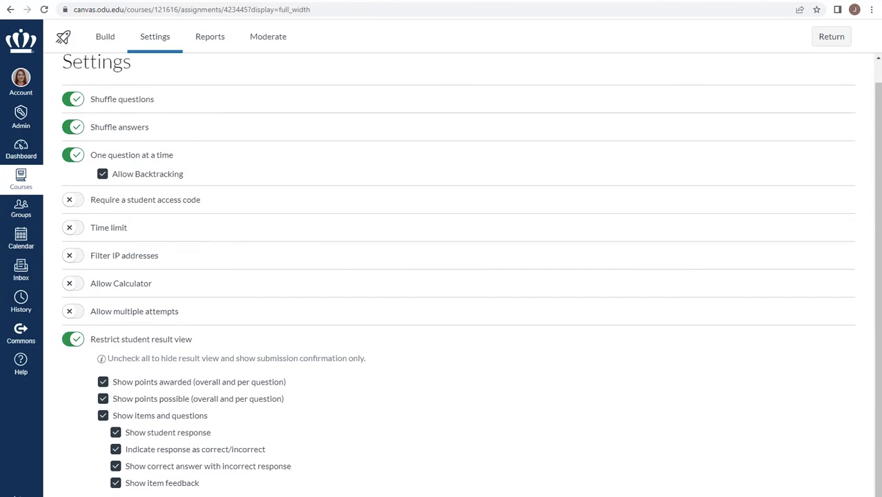
Step: Open the quiz's list of students for moderation
left_click(270, 42)
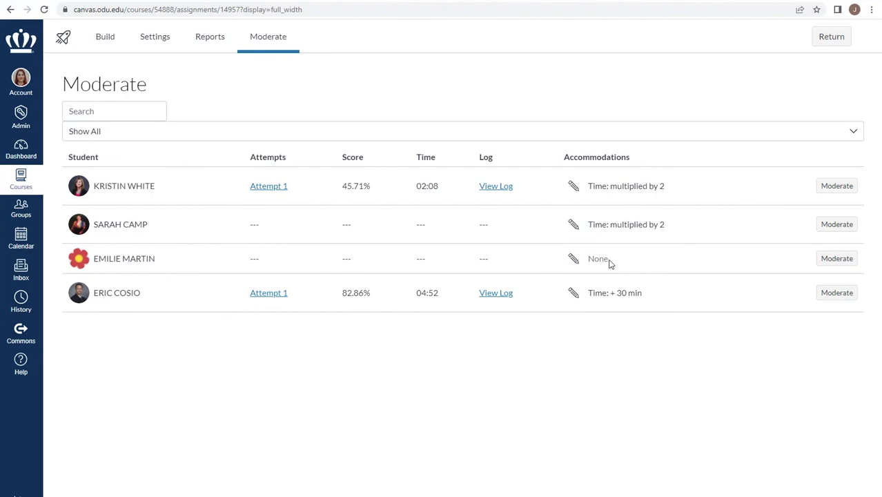
Step: Give the third listed student a time limit multiplier of 2 as a course-wide accommodation and save it
left_click(574, 261)
left_click(415, 304)
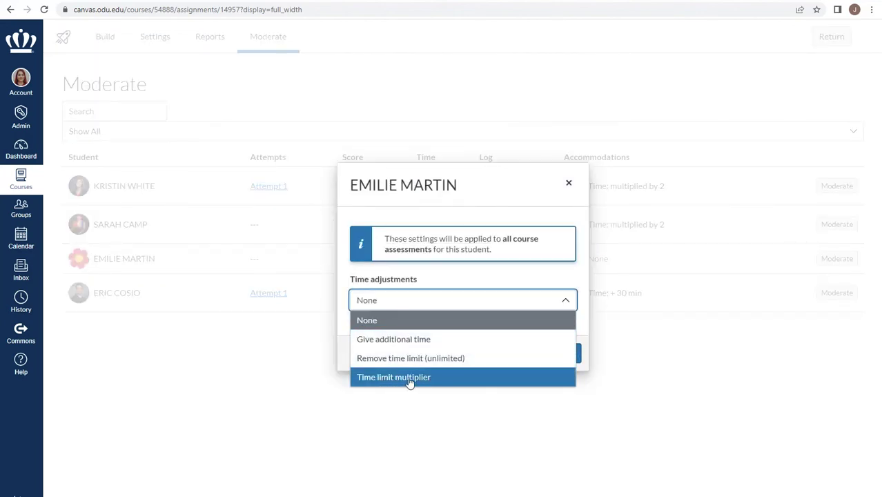
left_click(431, 378)
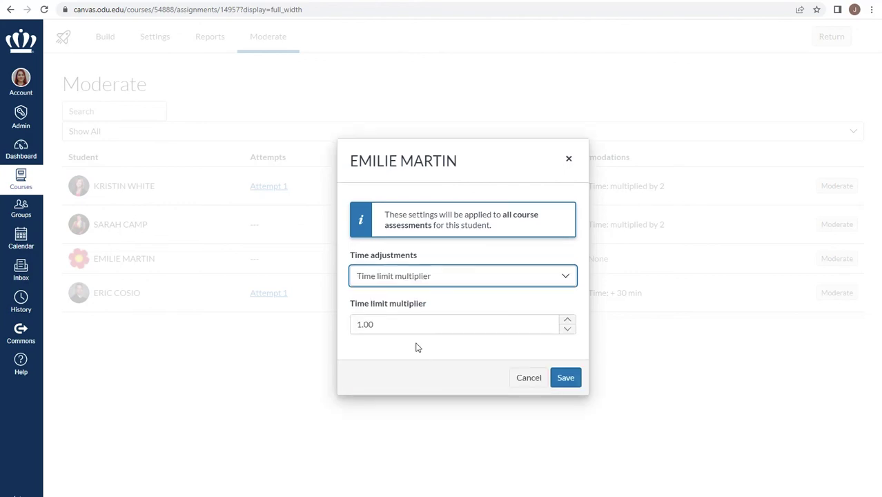
left_click_drag(401, 323, 330, 322)
type("2")
left_click(566, 378)
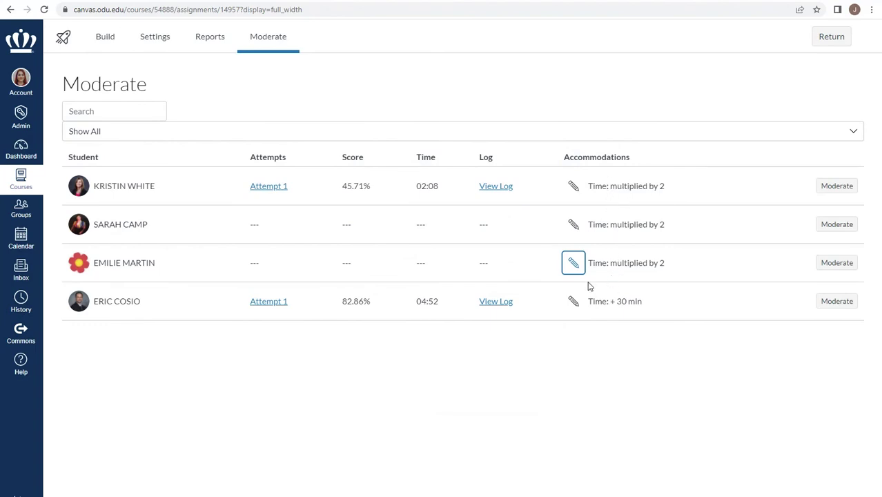
Step: Set the same student's course-wide time adjustment back to None and save it
left_click(573, 263)
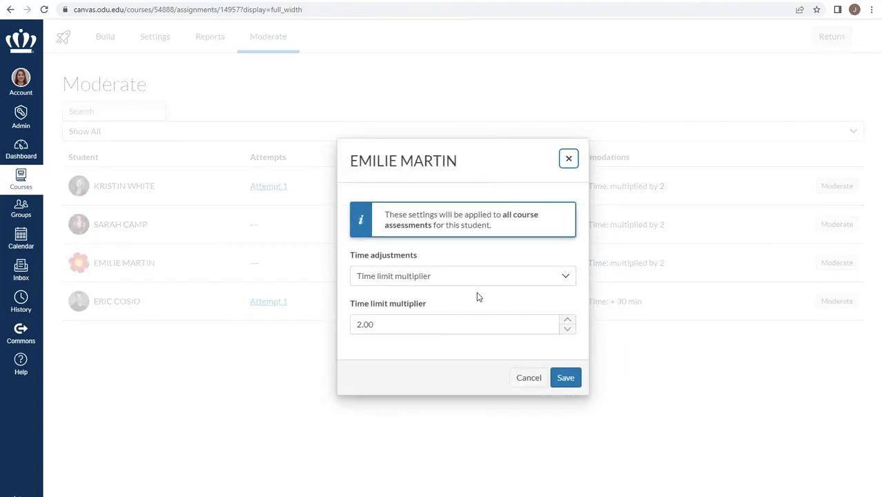
left_click(436, 276)
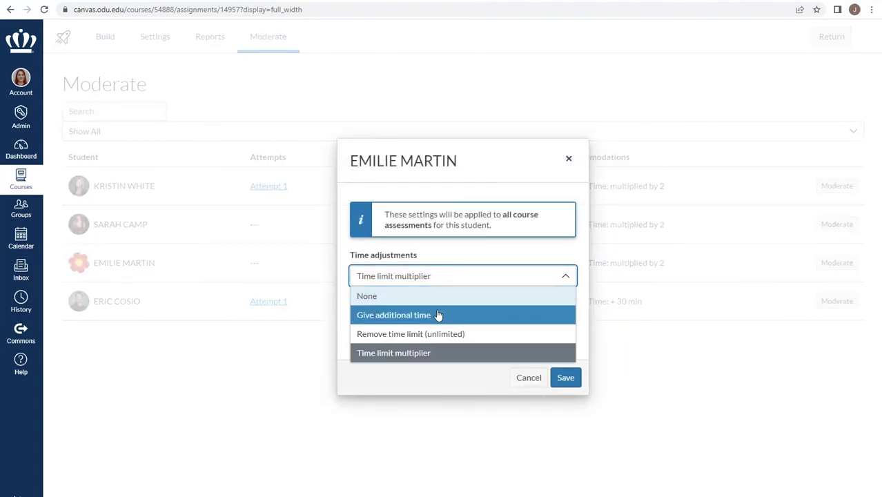
left_click(391, 296)
left_click(566, 354)
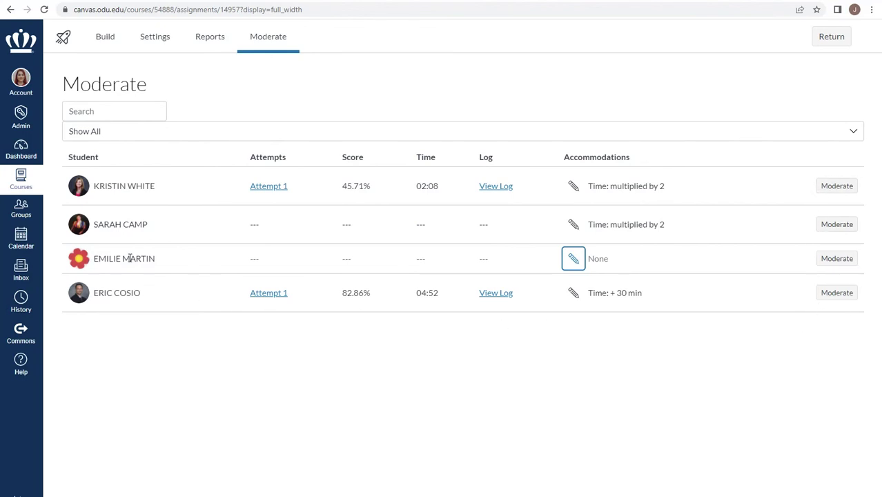
Step: Review the additional attempts and time adjustment options for moderating the same student on this quiz only
left_click(836, 262)
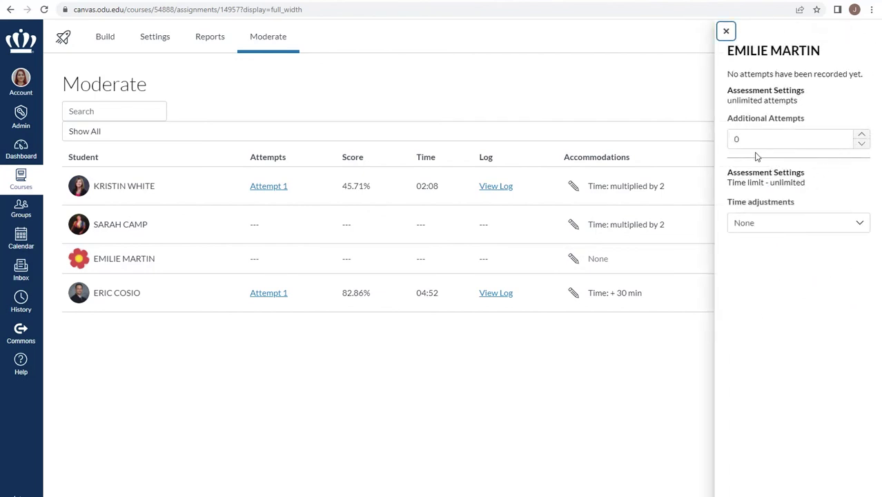
left_click(862, 224)
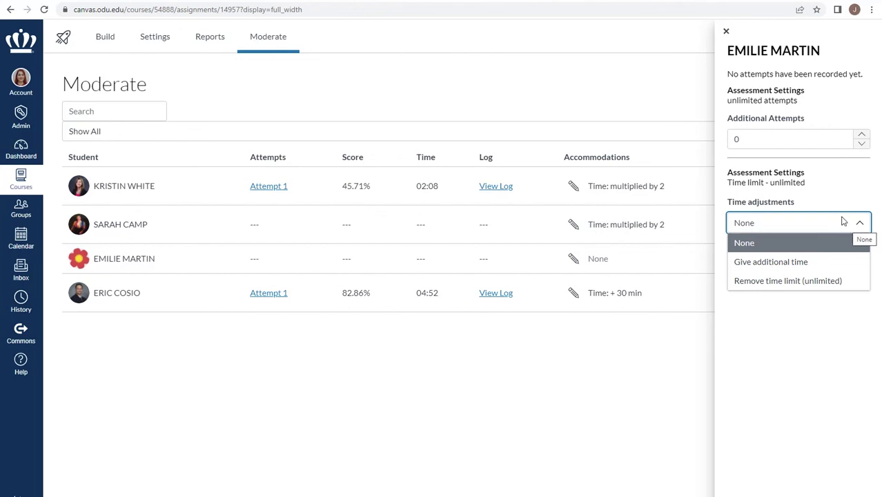
left_click(815, 181)
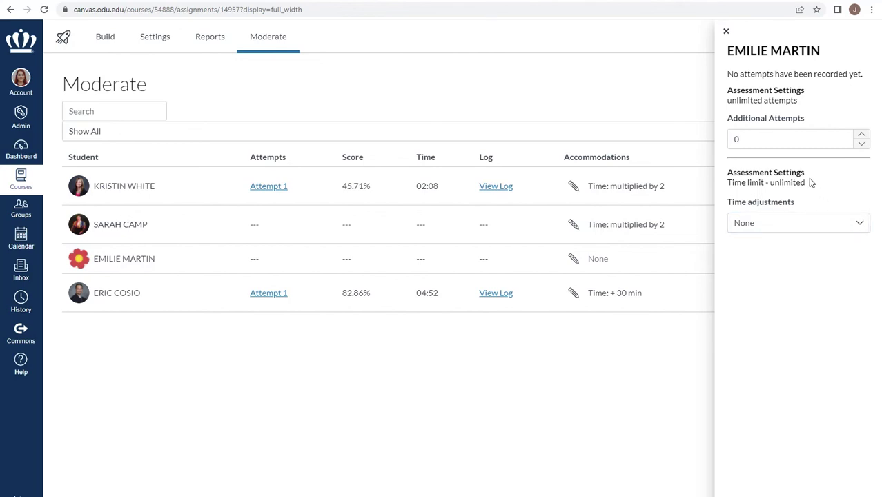
left_click(726, 32)
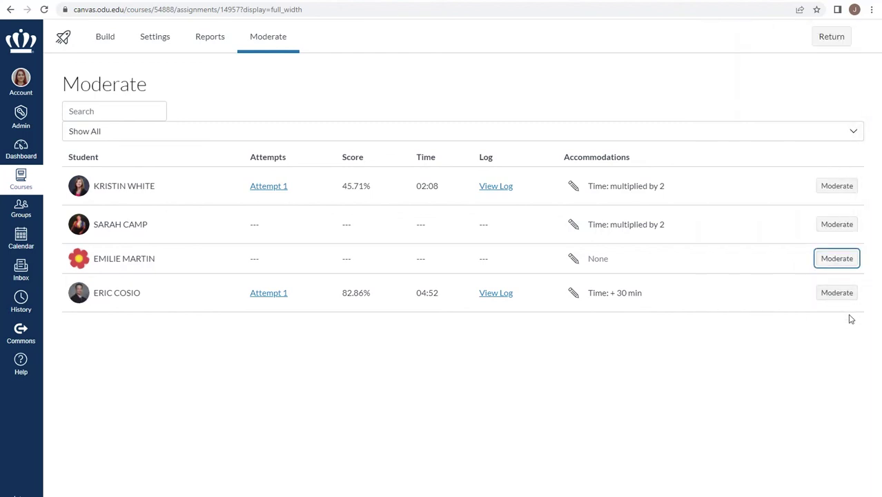